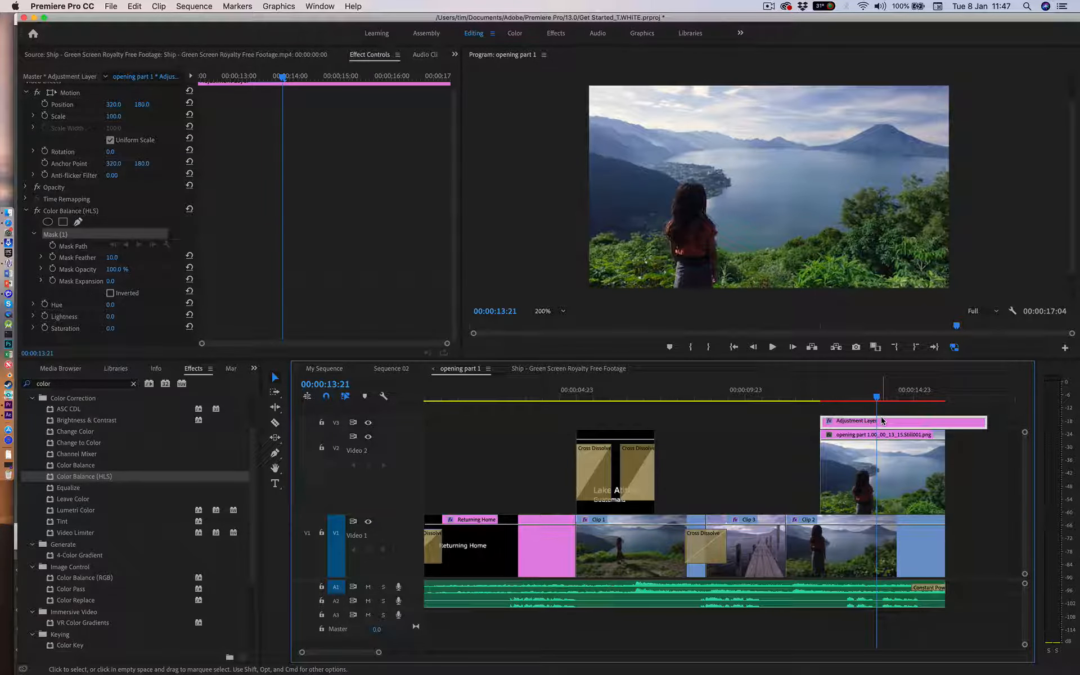
Step: Delete the existing adjustment layer above the still image and move the playhead to 00:00:13:17
key("Delete")
left_click(850, 401)
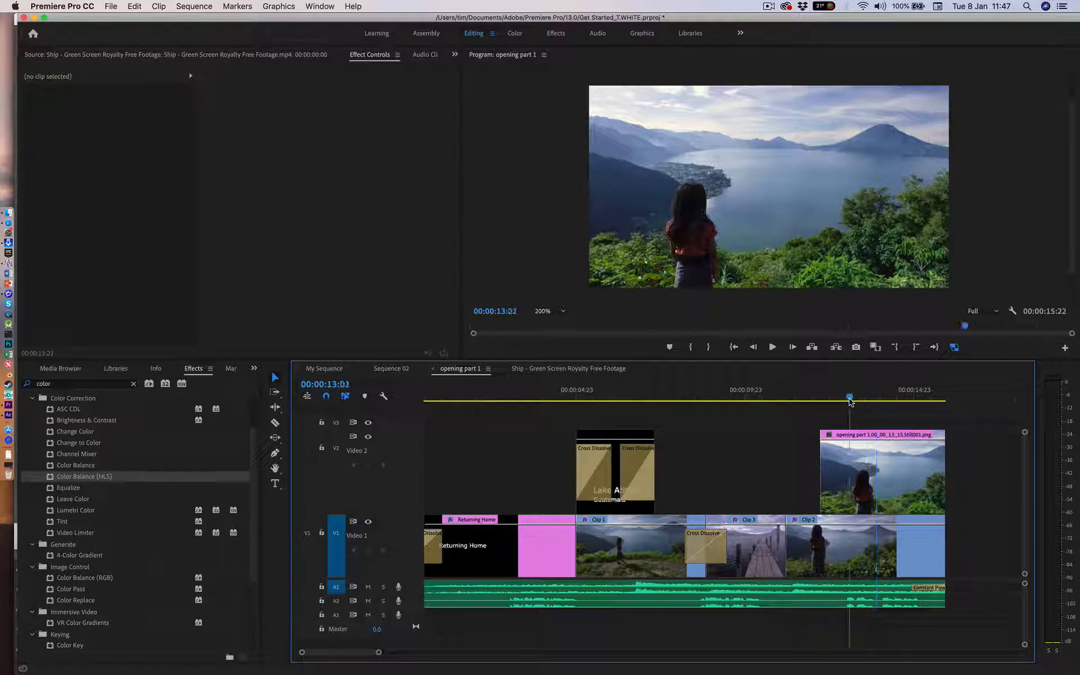
mouse_move(850, 402)
left_mouse_down()
mouse_move(905, 398)
mouse_move(842, 399)
mouse_move(871, 399)
left_mouse_up()
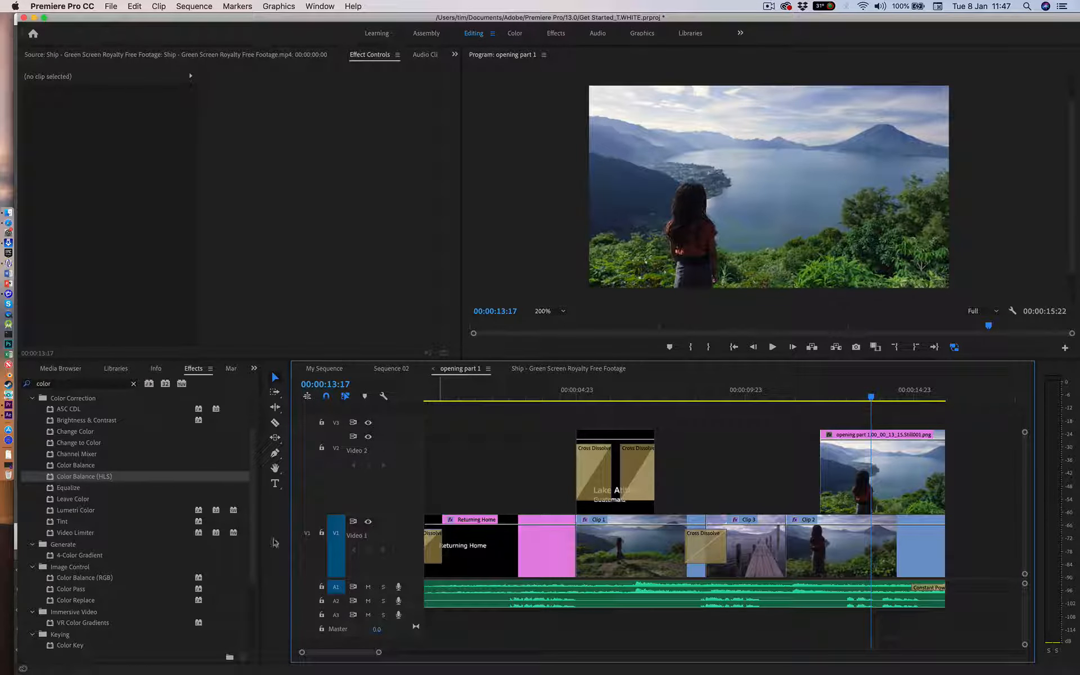
Step: Create a 640 x 360 adjustment layer at 23.976 fps and place it on track V3, starting with the still image below
left_click(254, 368)
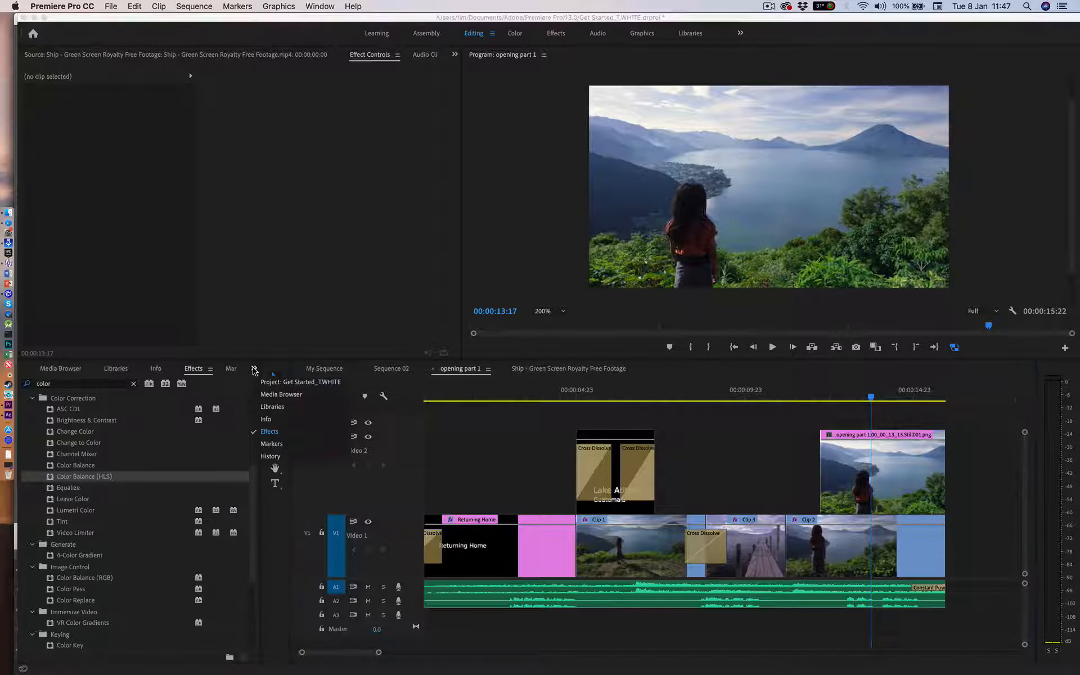
left_click(292, 381)
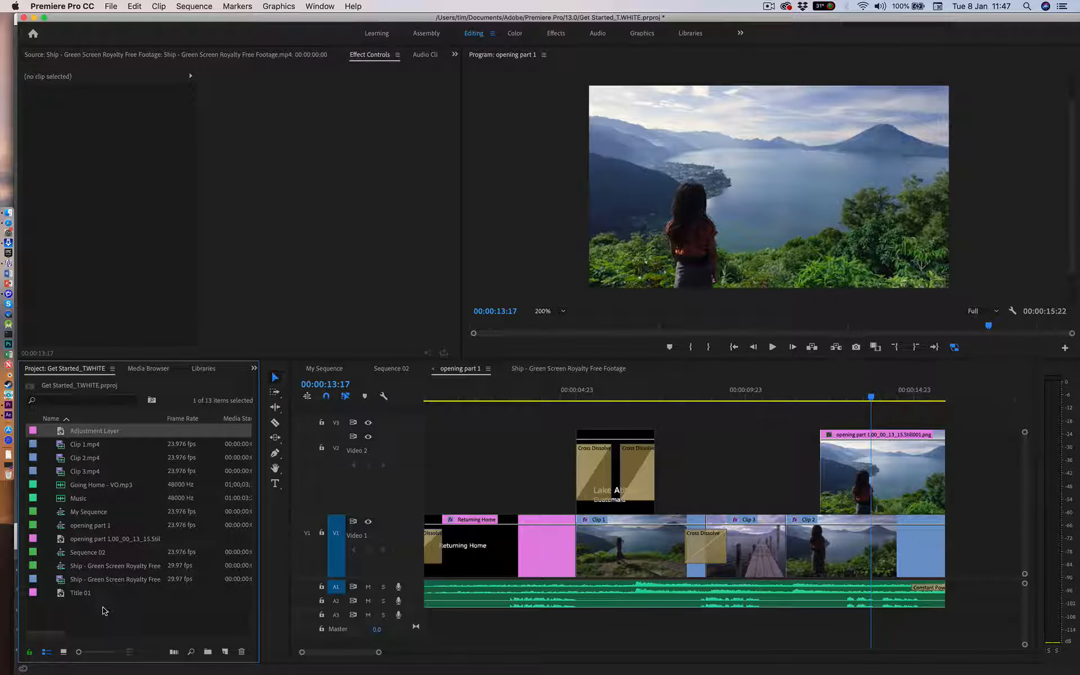
left_click(103, 610)
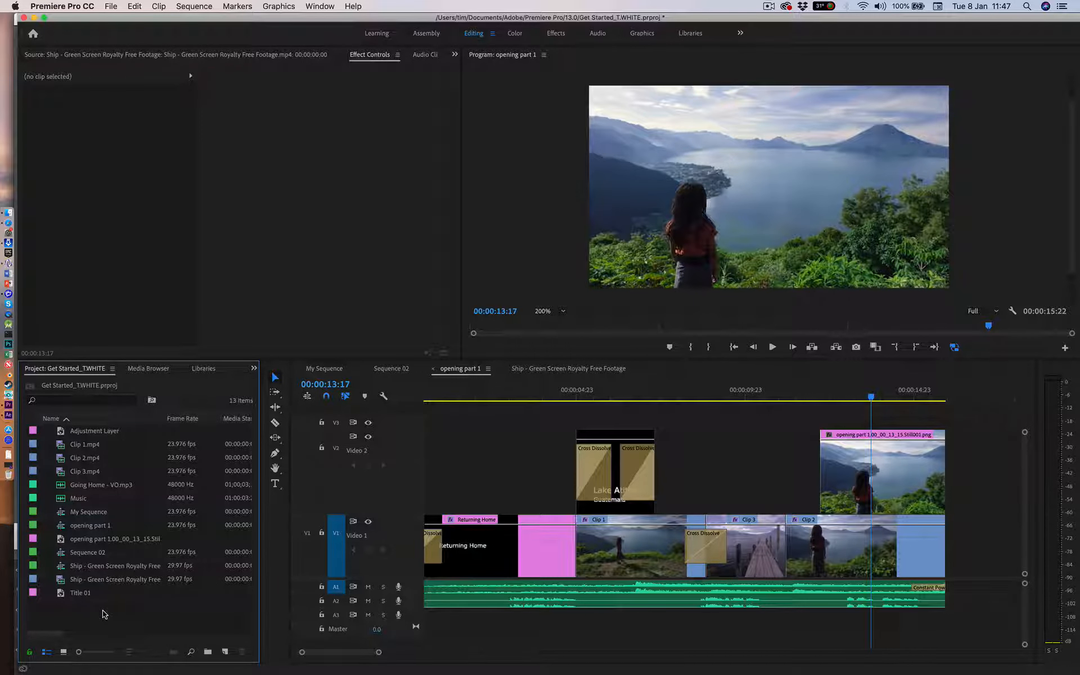
left_click(109, 6)
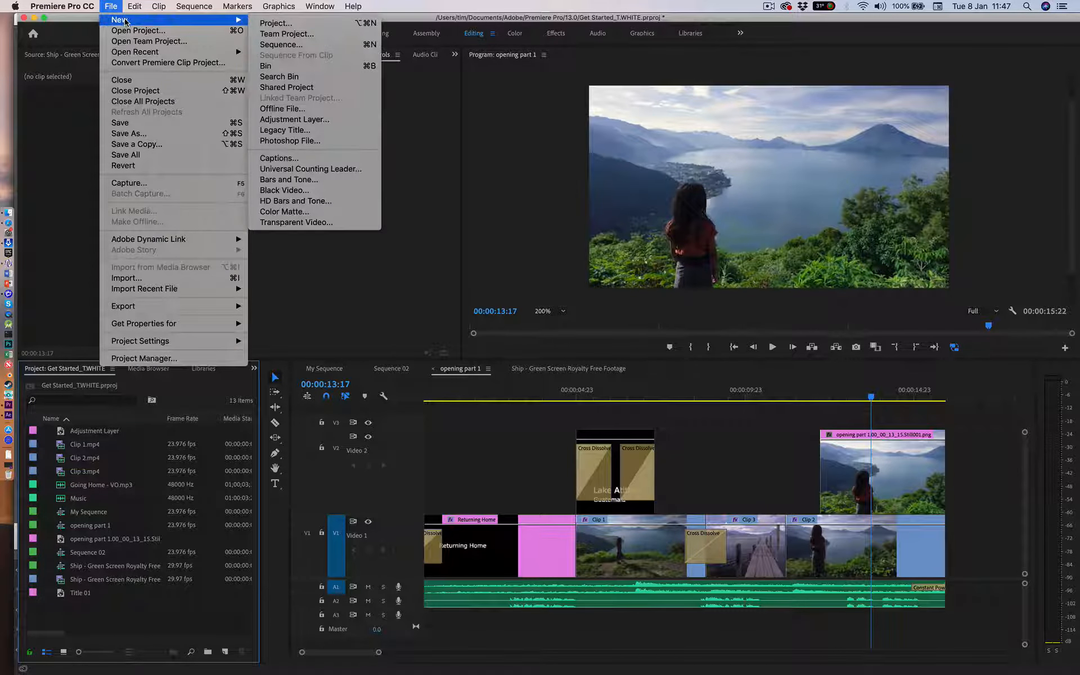
mouse_move(111, 5)
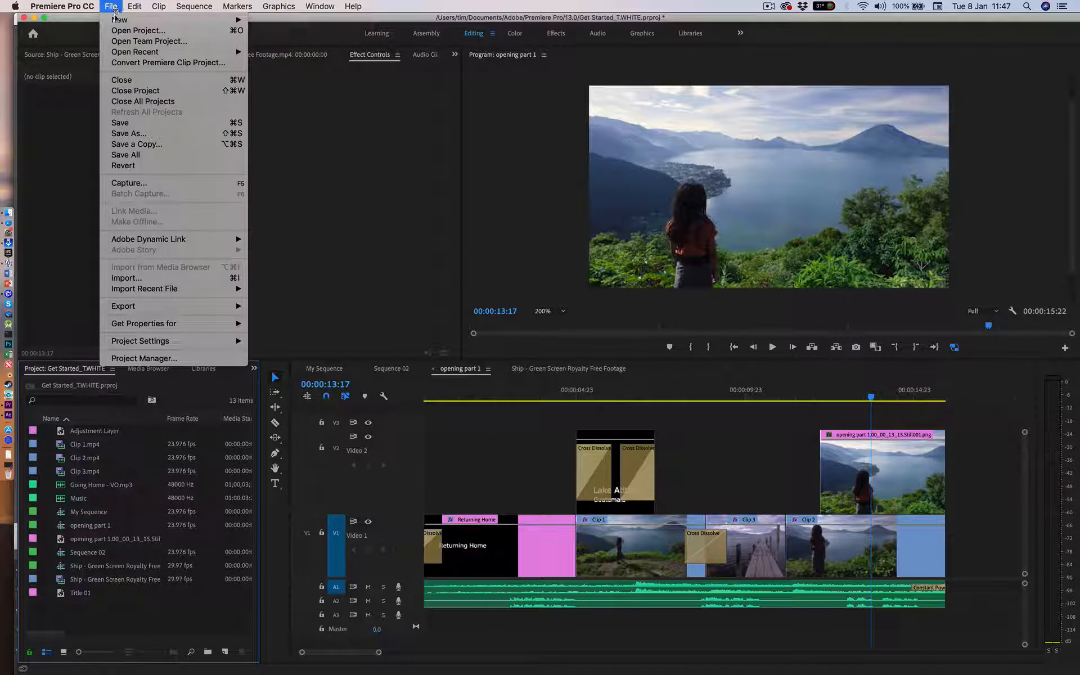
mouse_move(168, 19)
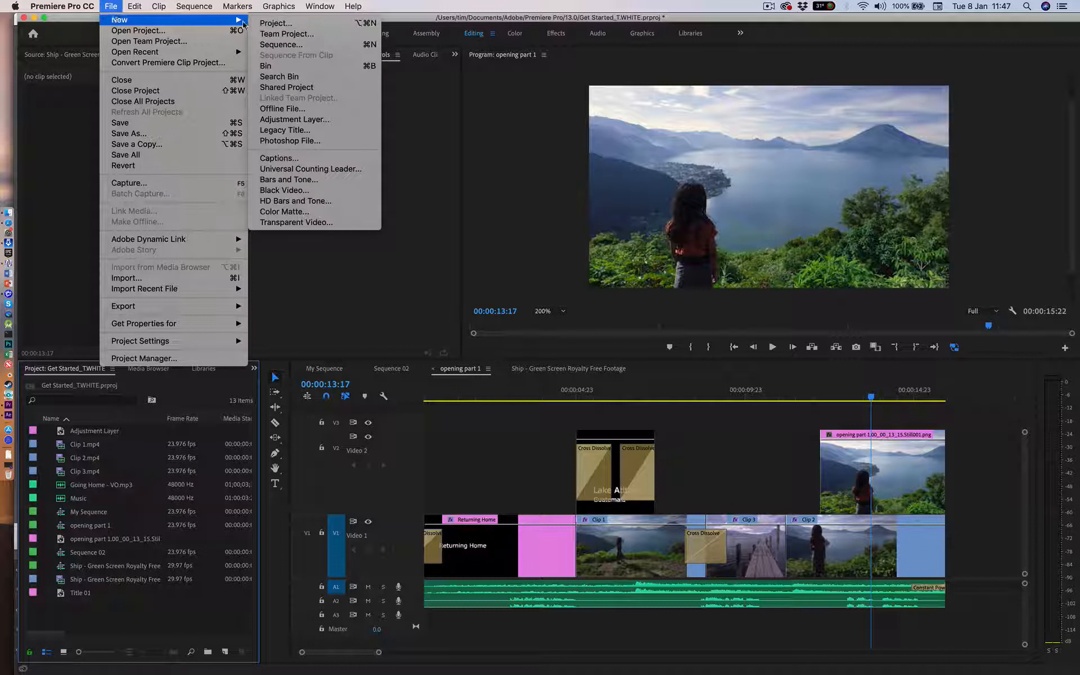
left_click(293, 119)
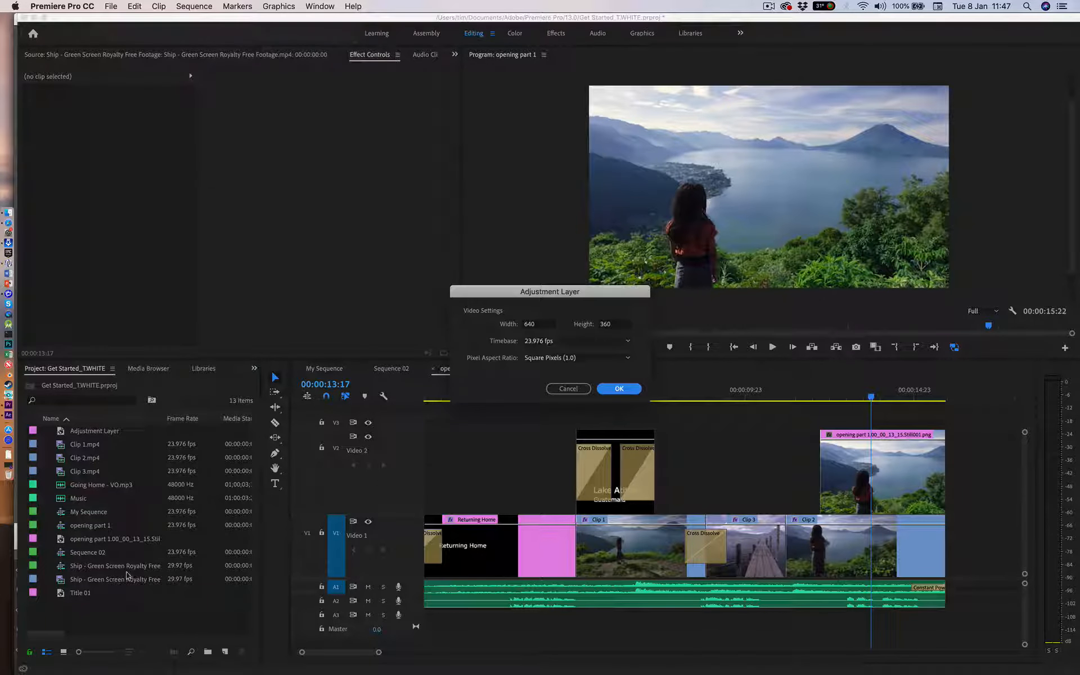
left_click(613, 389)
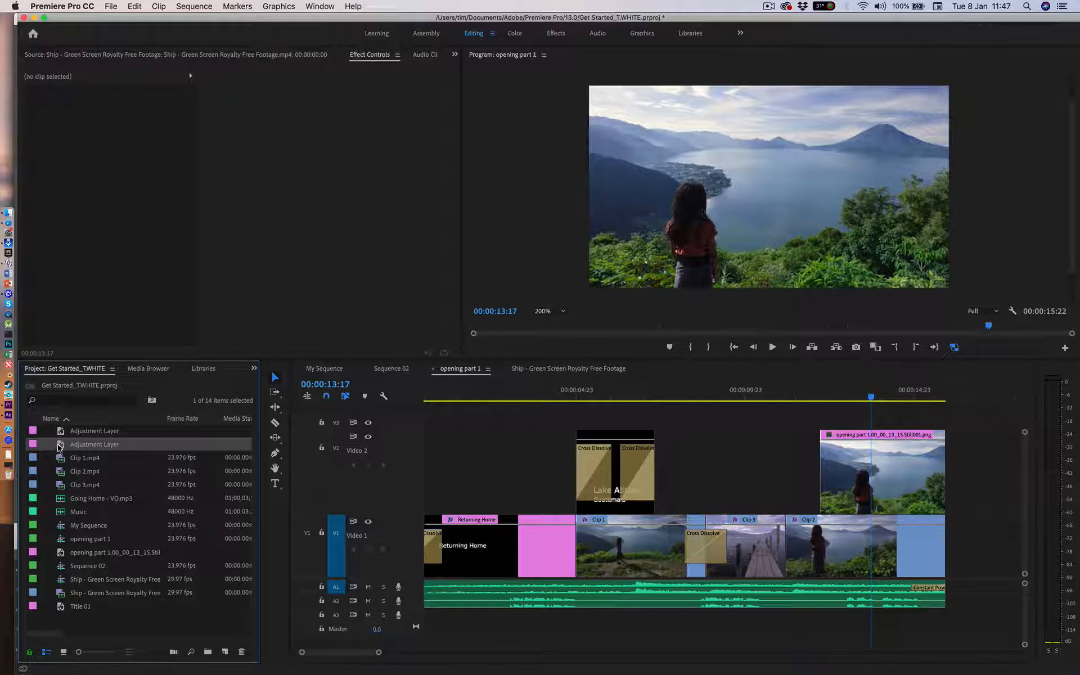
left_click_drag(60, 447, 862, 401)
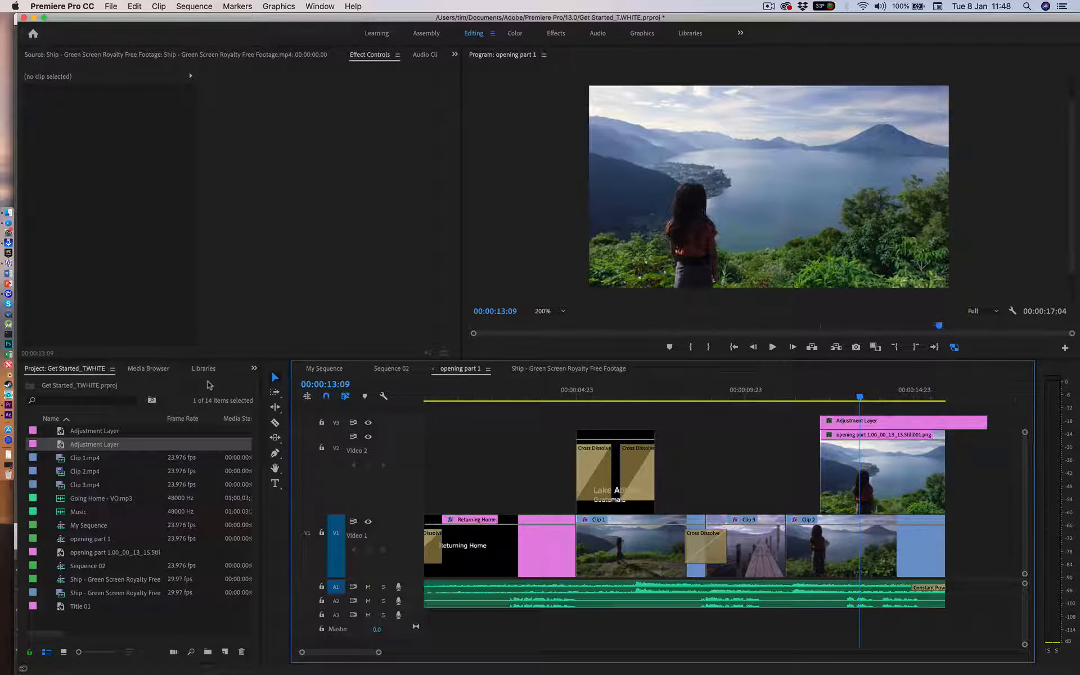
Step: Apply the Color Balance (HLS) effect to the adjustment layer on track V3
left_click(254, 369)
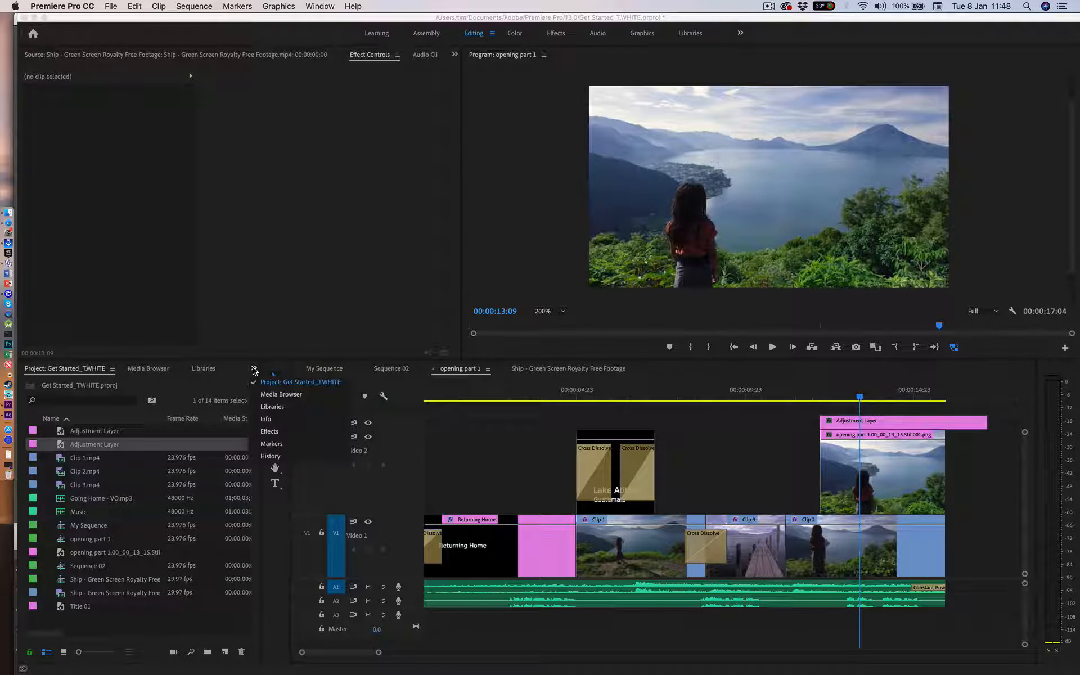
left_click(270, 431)
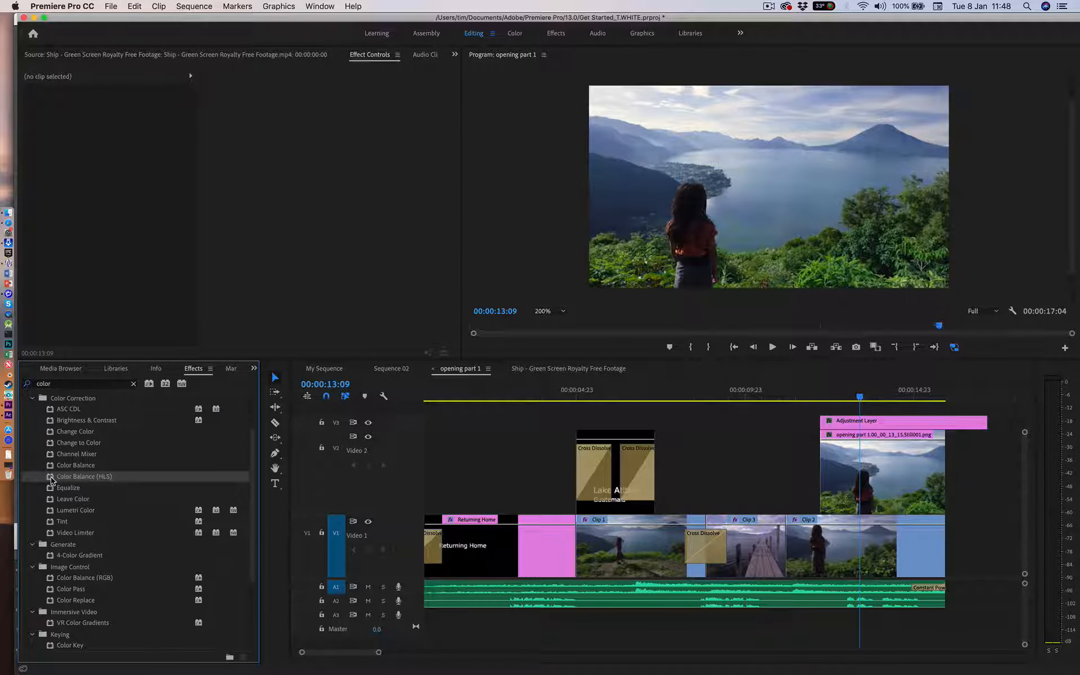
left_click_drag(51, 479, 838, 421)
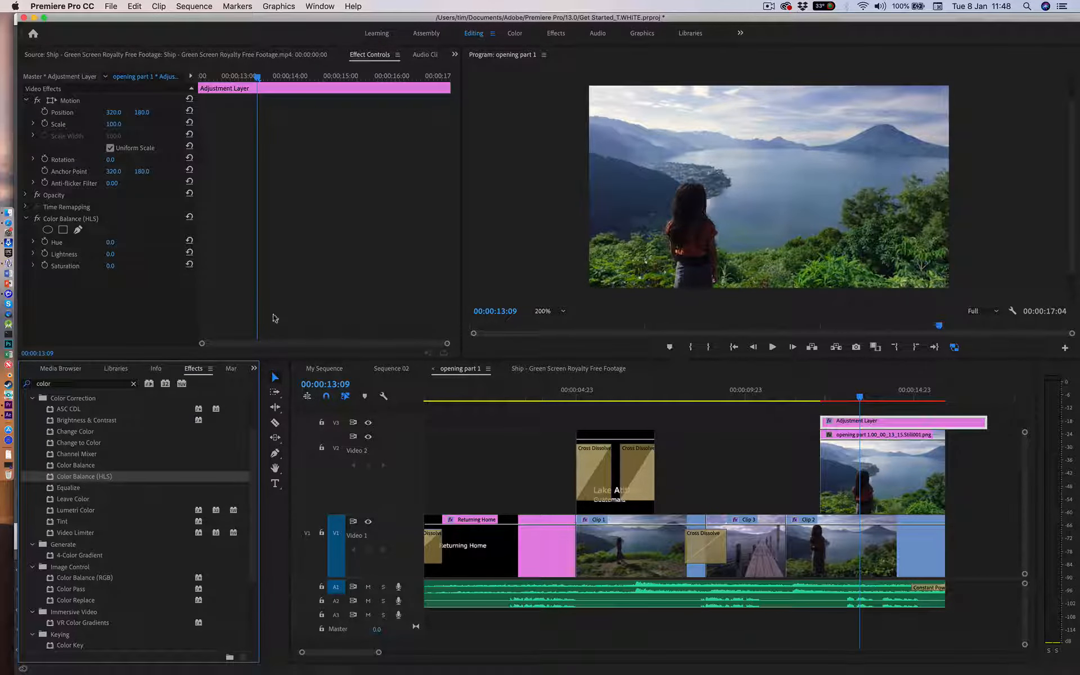
left_click_drag(111, 265, 135, 265)
key("super+z")
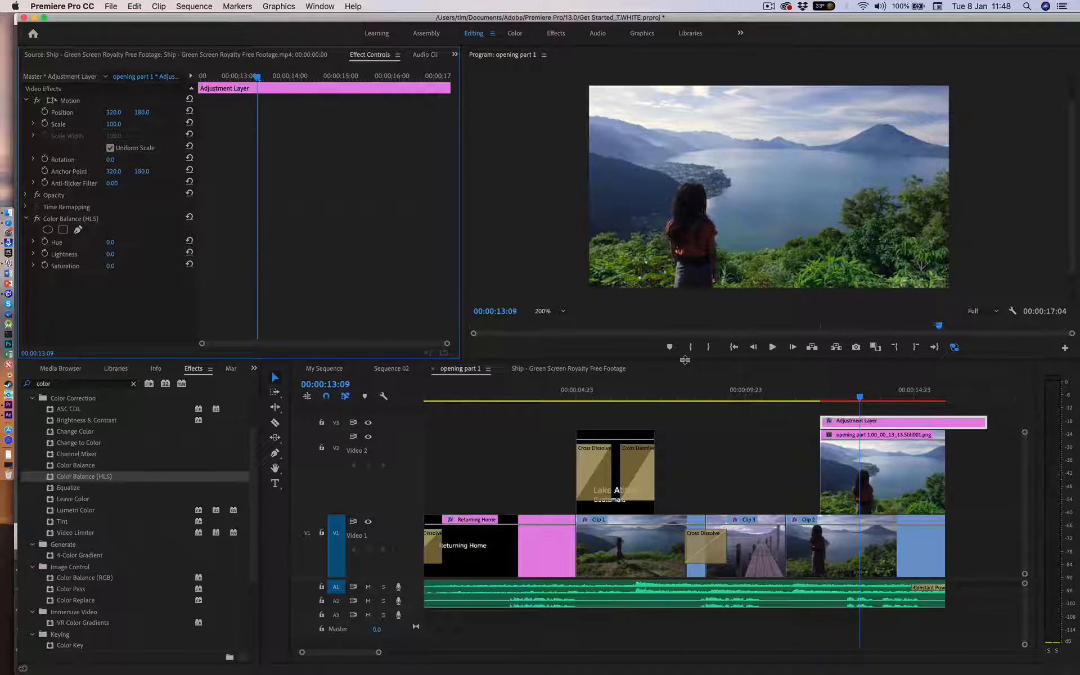
Step: Enlarge the Program monitor and set its zoom level to Fit
left_click_drag(684, 360, 681, 465)
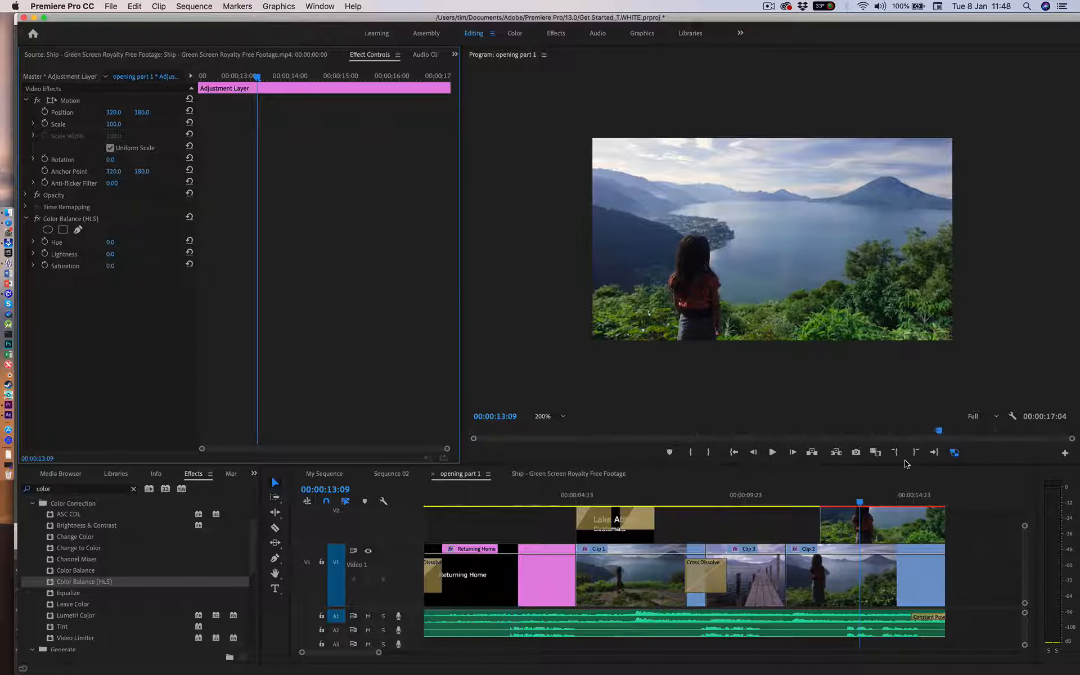
left_click(564, 417)
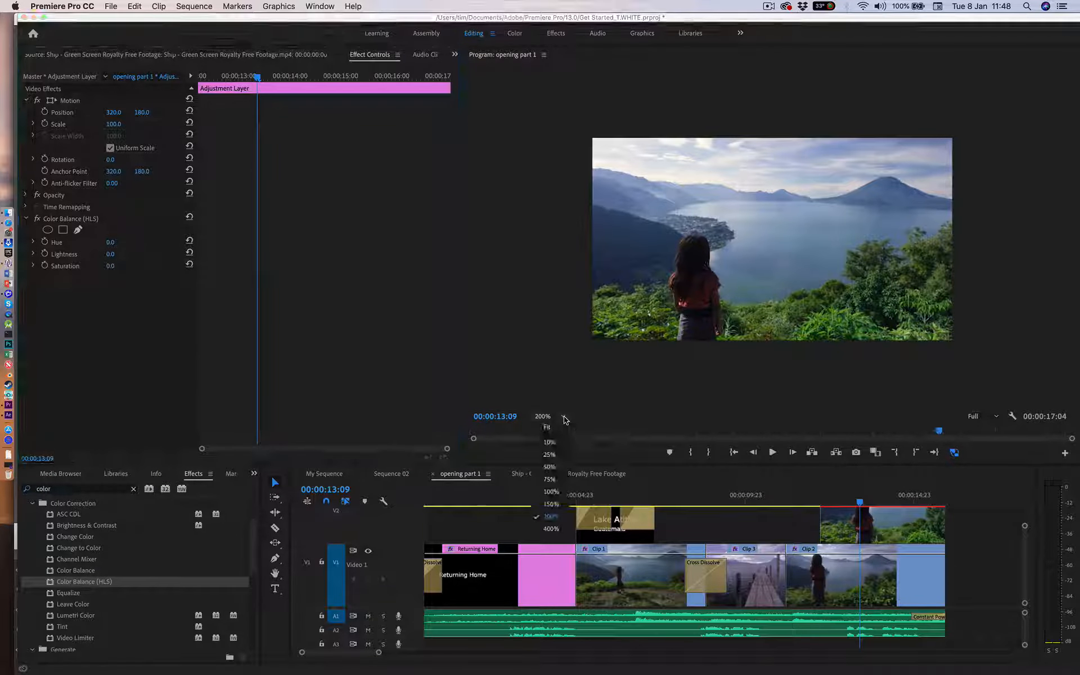
left_click(551, 427)
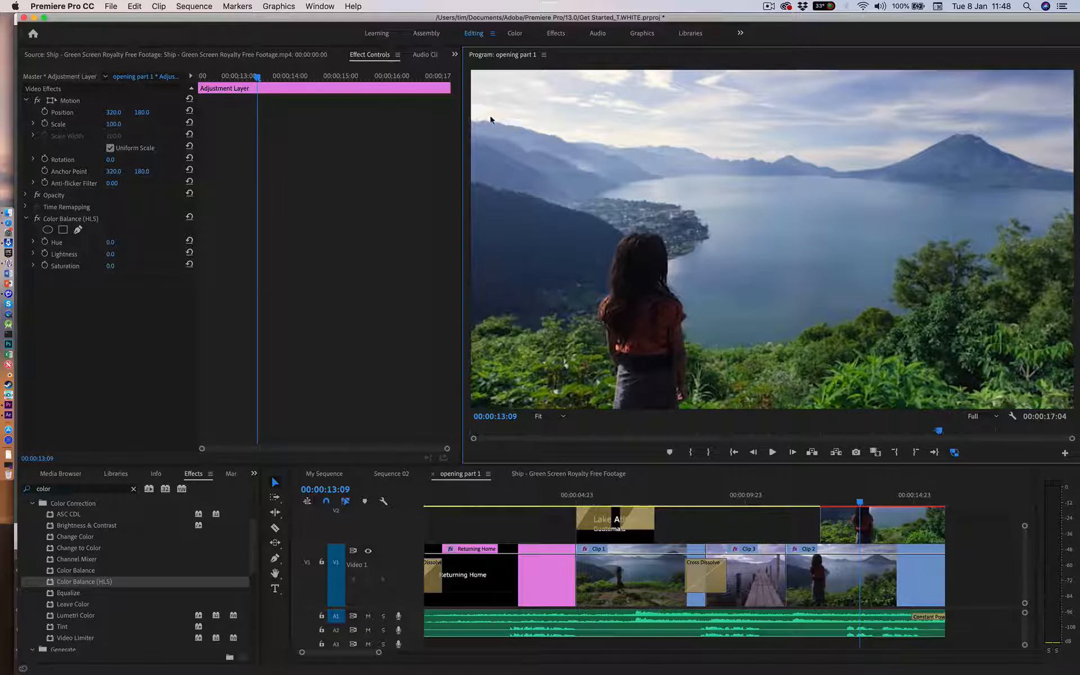
Step: Draw a closed freehand mask for Color Balance (HLS) around the sky, following the mountain ridgeline and the frame's upper corners
left_click(78, 230)
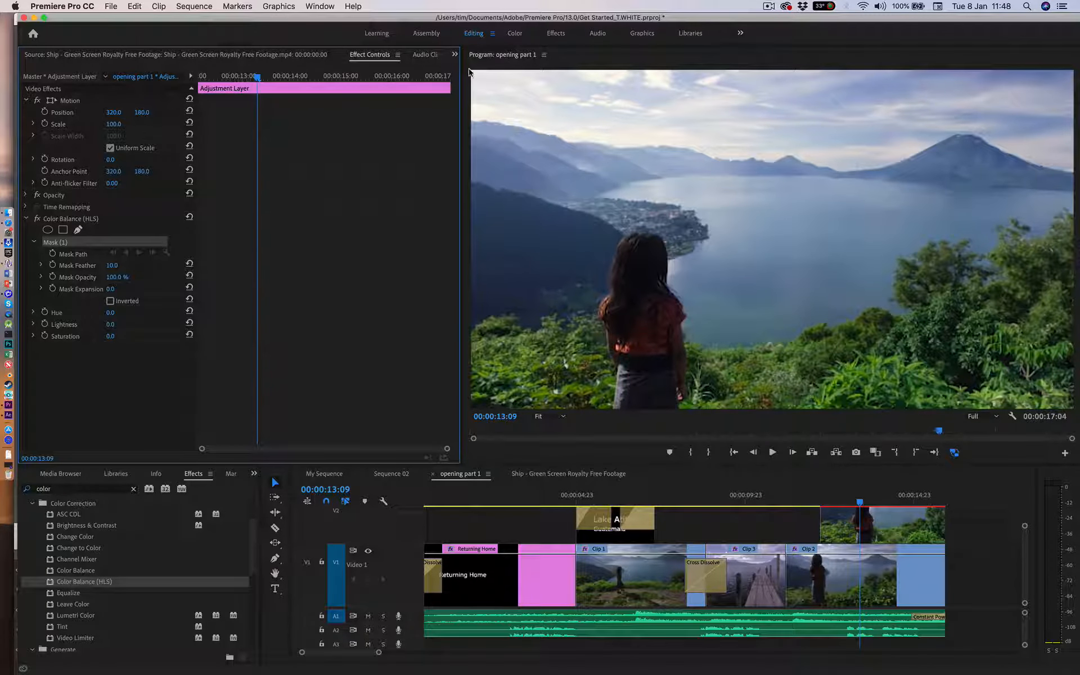
left_click(469, 67)
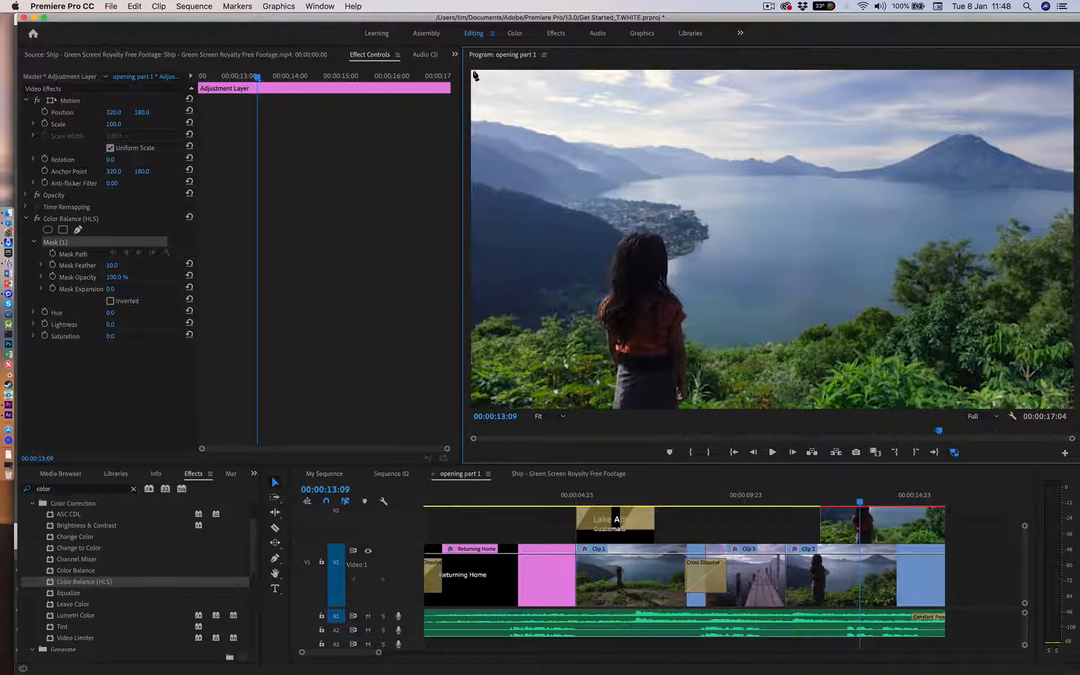
left_click(472, 72)
left_click(472, 120)
left_click(503, 123)
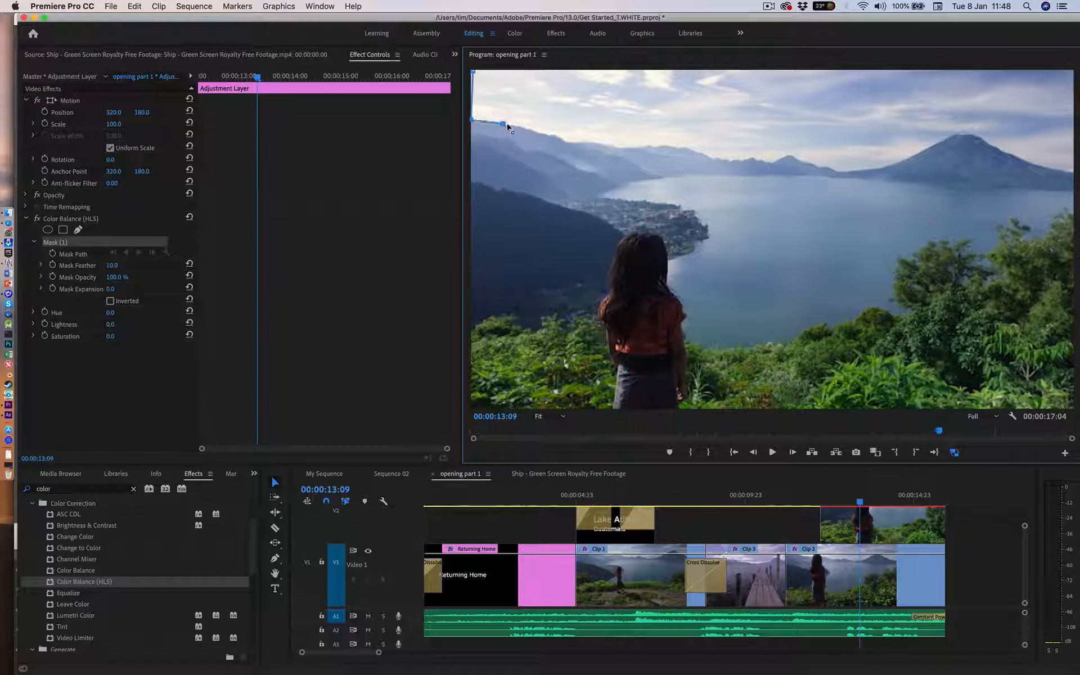
left_click(535, 131)
left_click(569, 142)
left_click(603, 145)
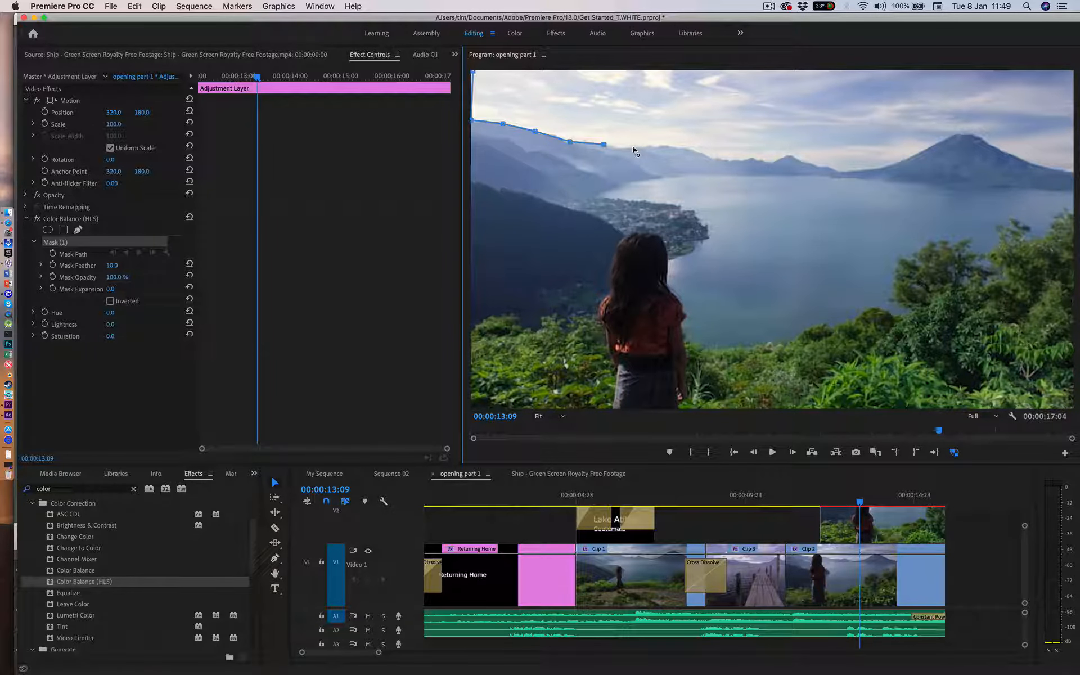
left_click(633, 146)
left_click(663, 146)
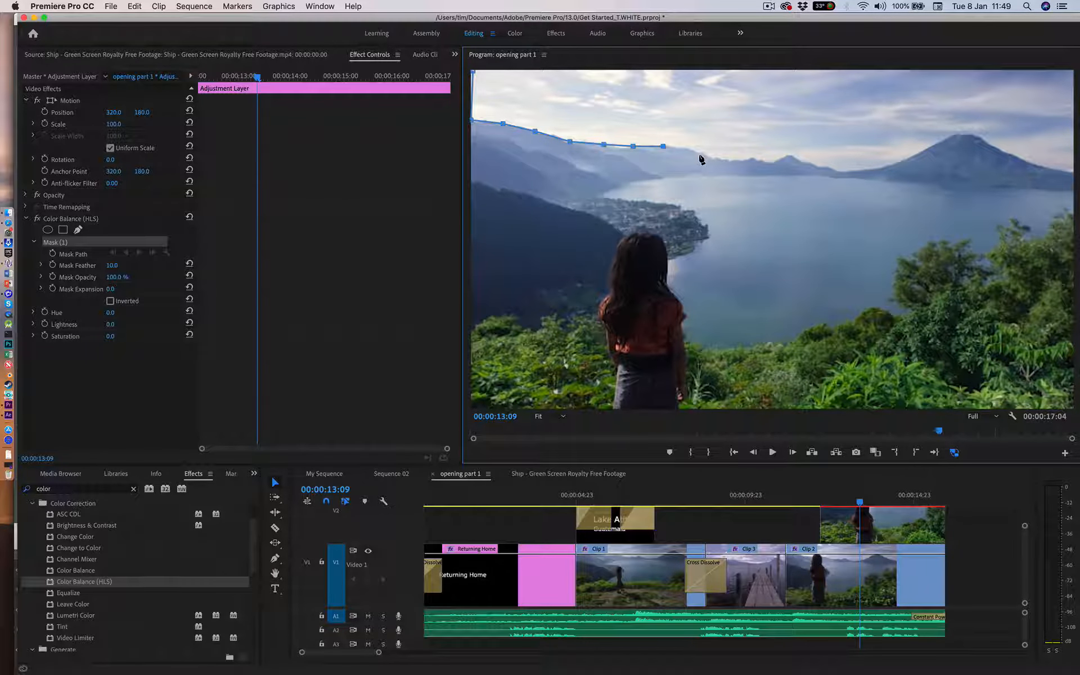
left_click(699, 155)
left_click(730, 158)
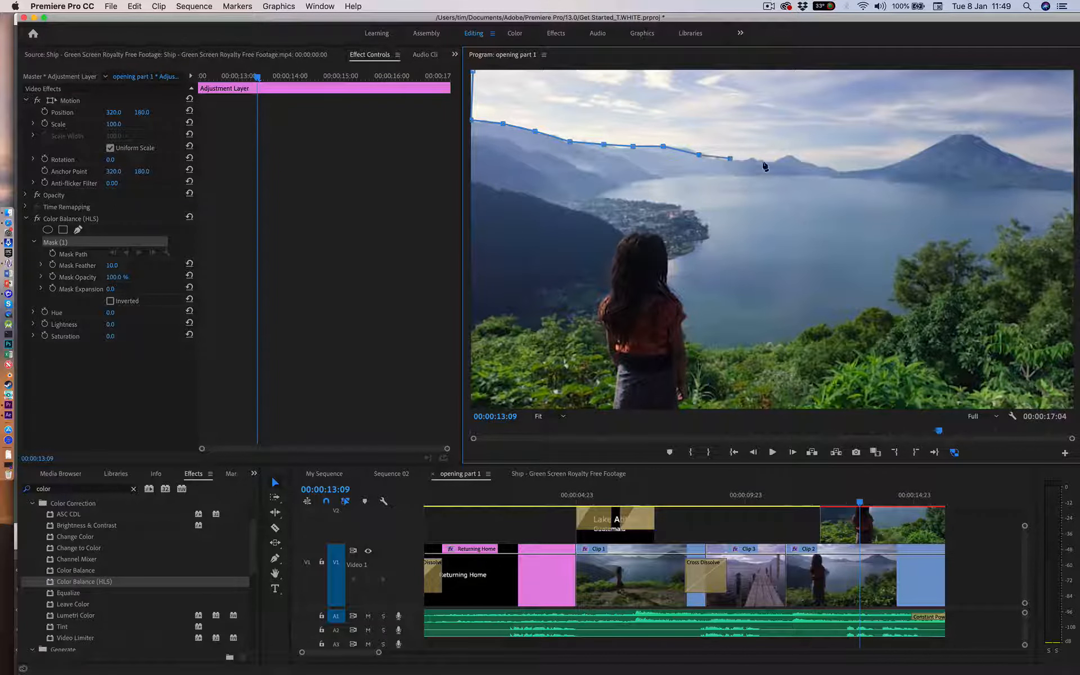
left_click(762, 159)
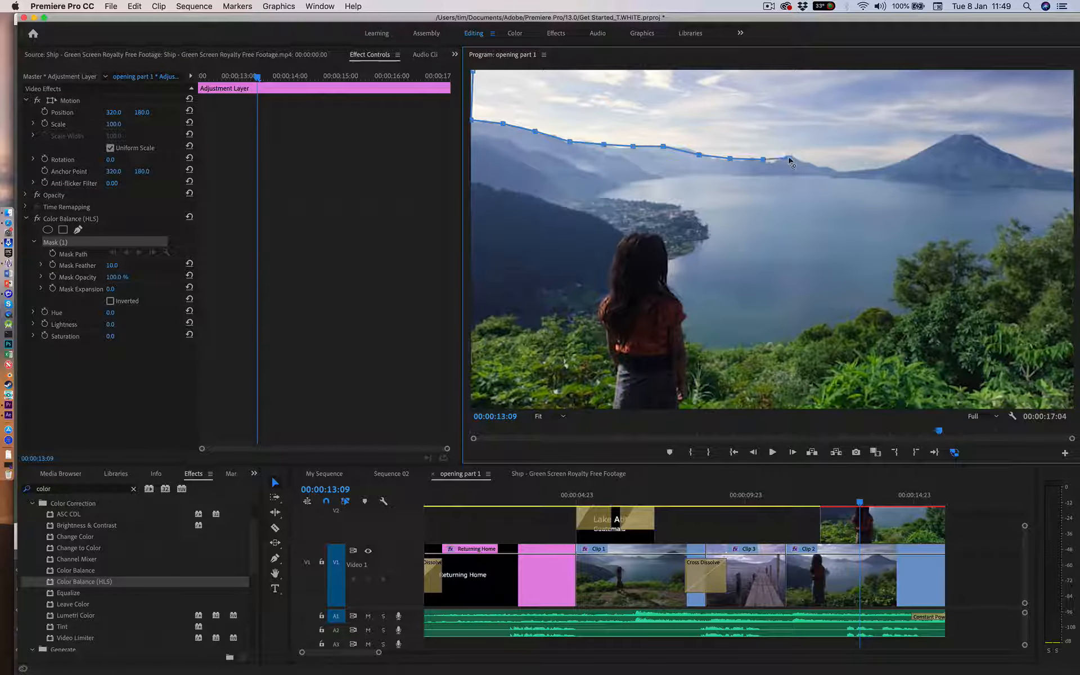
left_click(815, 165)
left_click(846, 170)
left_click(886, 166)
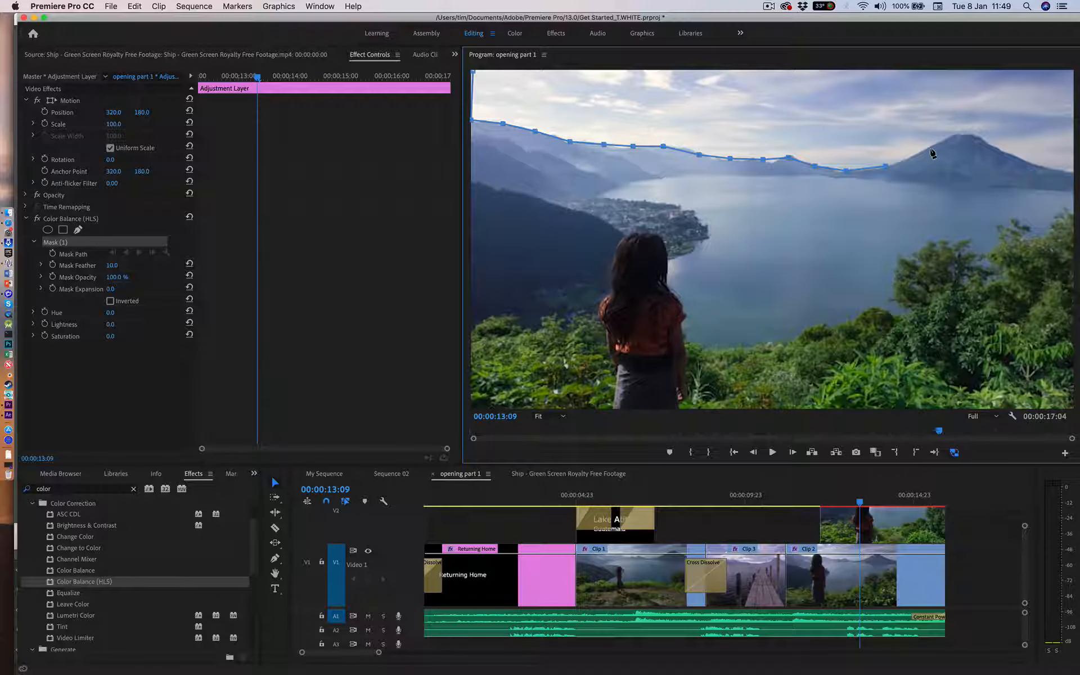
left_click(930, 147)
left_click(957, 134)
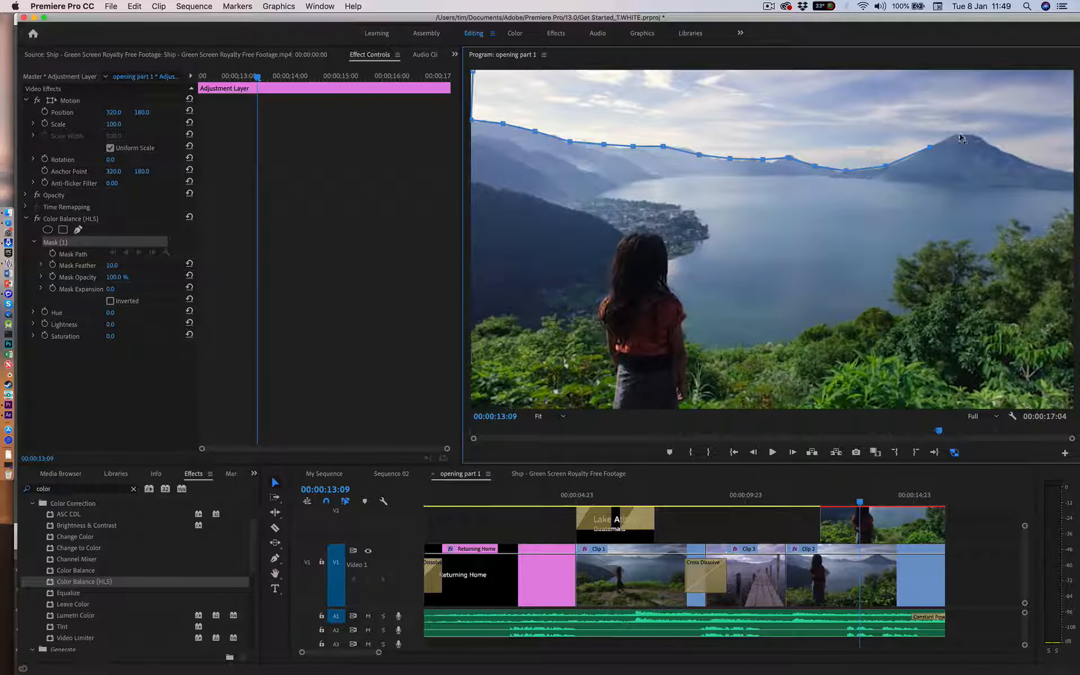
left_click(1000, 149)
left_click(1036, 162)
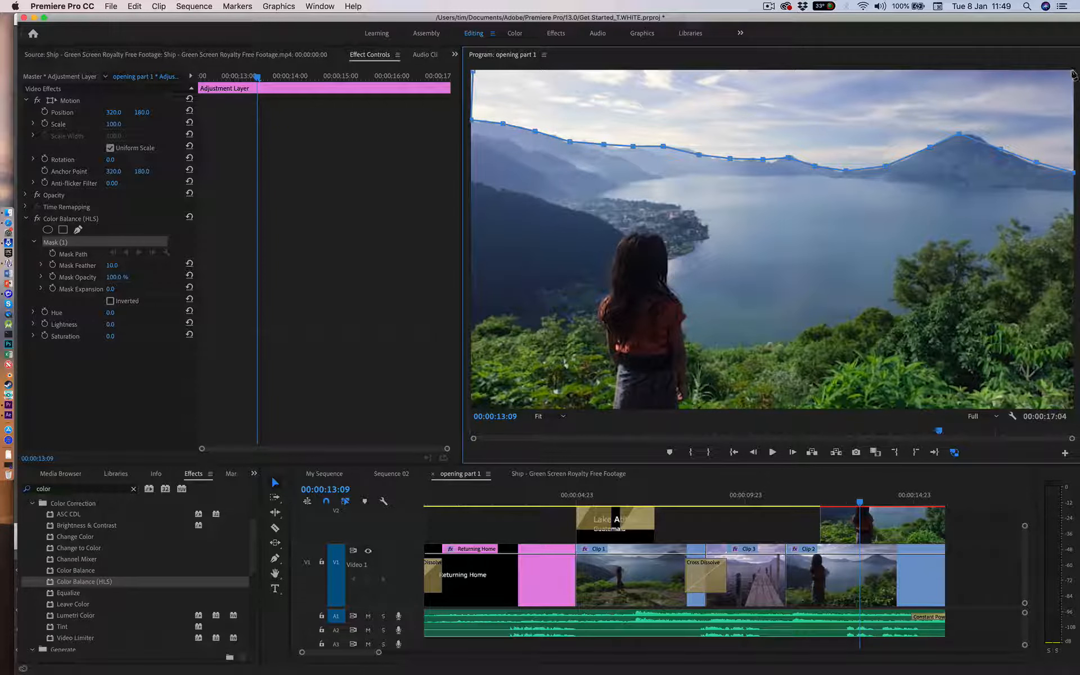
left_click(1073, 71)
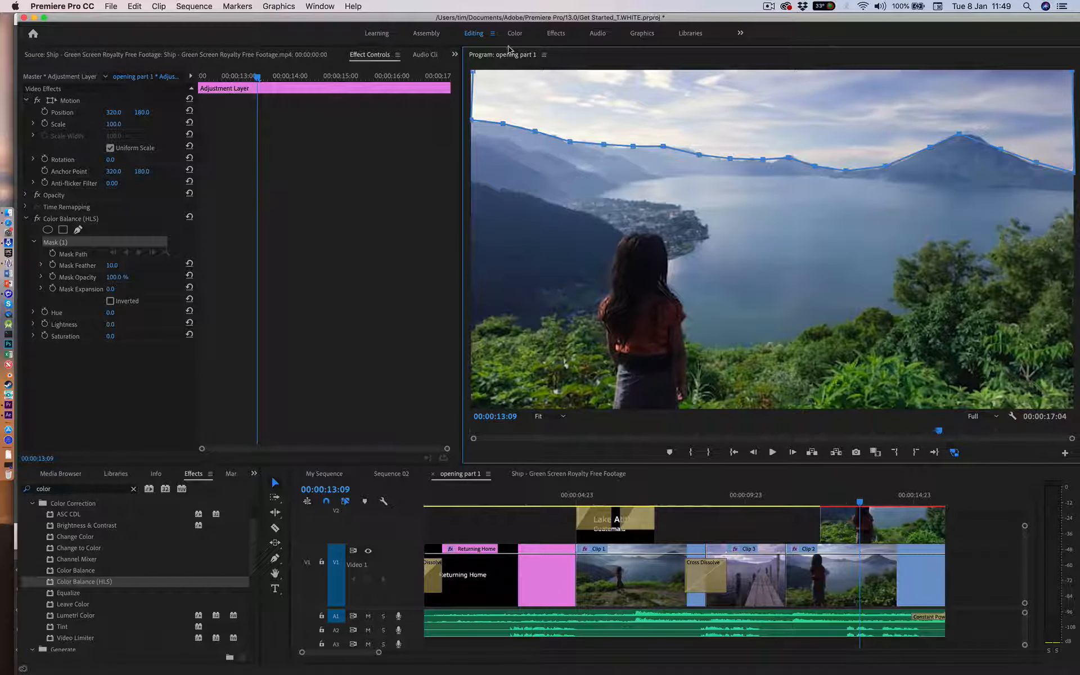
left_click(473, 72)
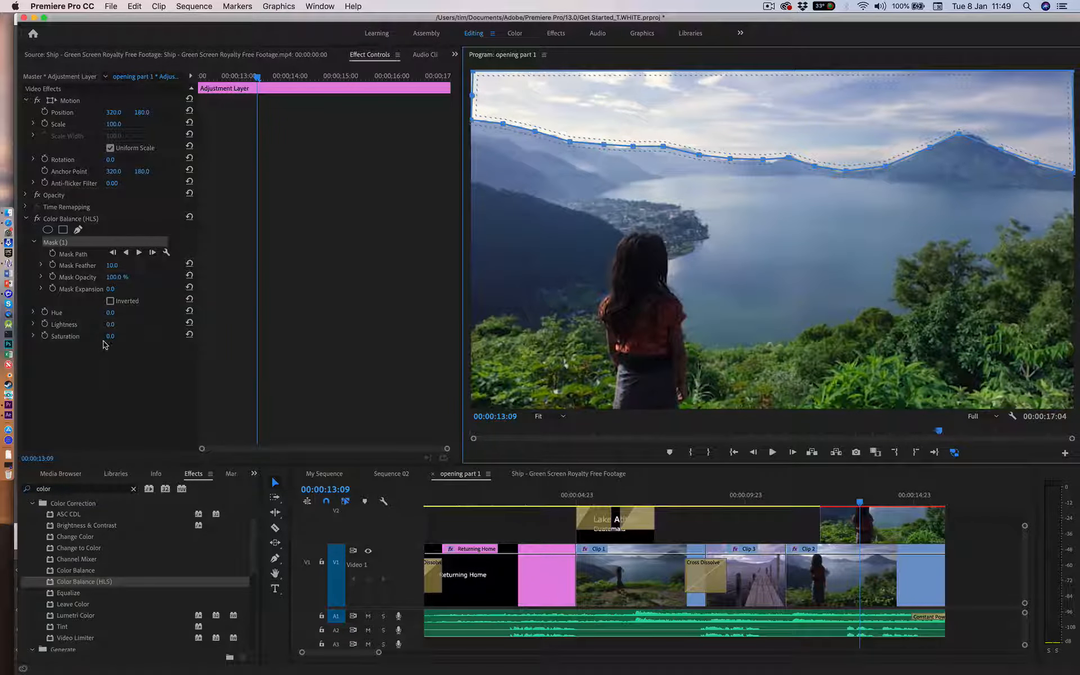
Step: Reduce the saturation inside the sky mask, first to -99 and finally to -35
left_click_drag(107, 337, 52, 338)
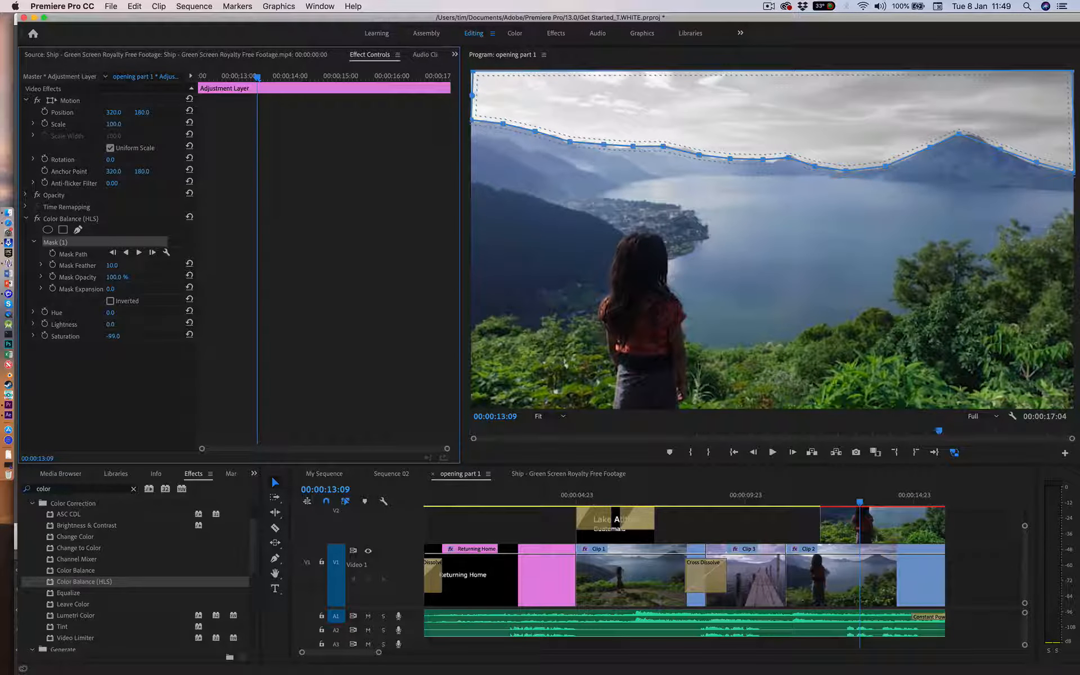
left_click_drag(52, 338, 88, 337)
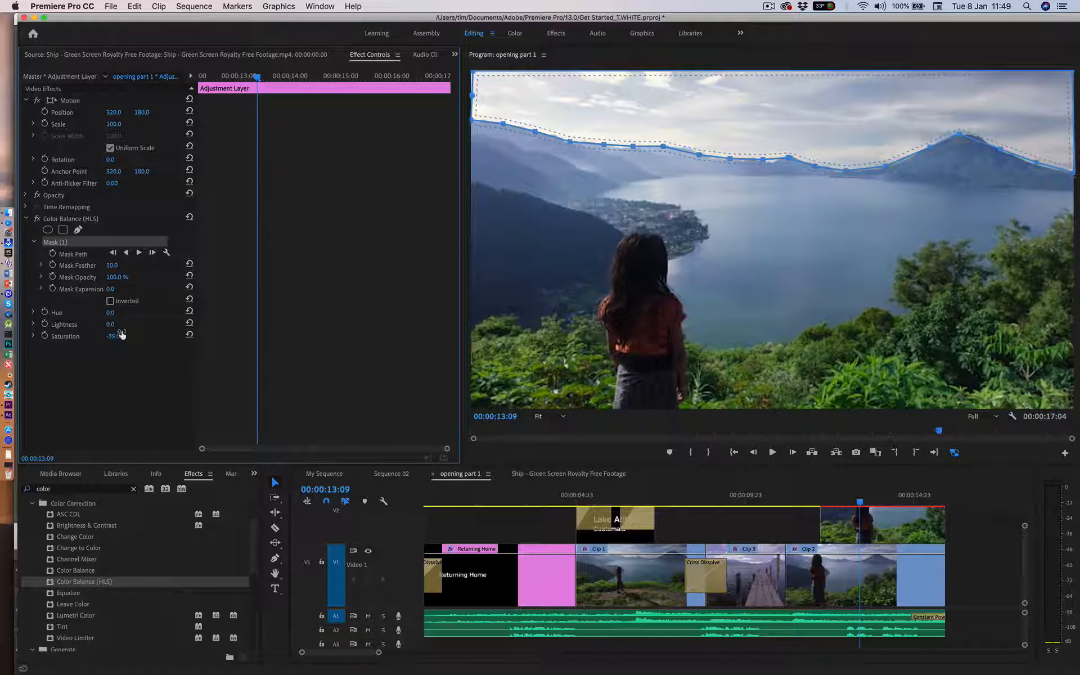
Step: Invert the sky mask and set the Color Balance (HLS) saturation to -66
left_click(111, 302)
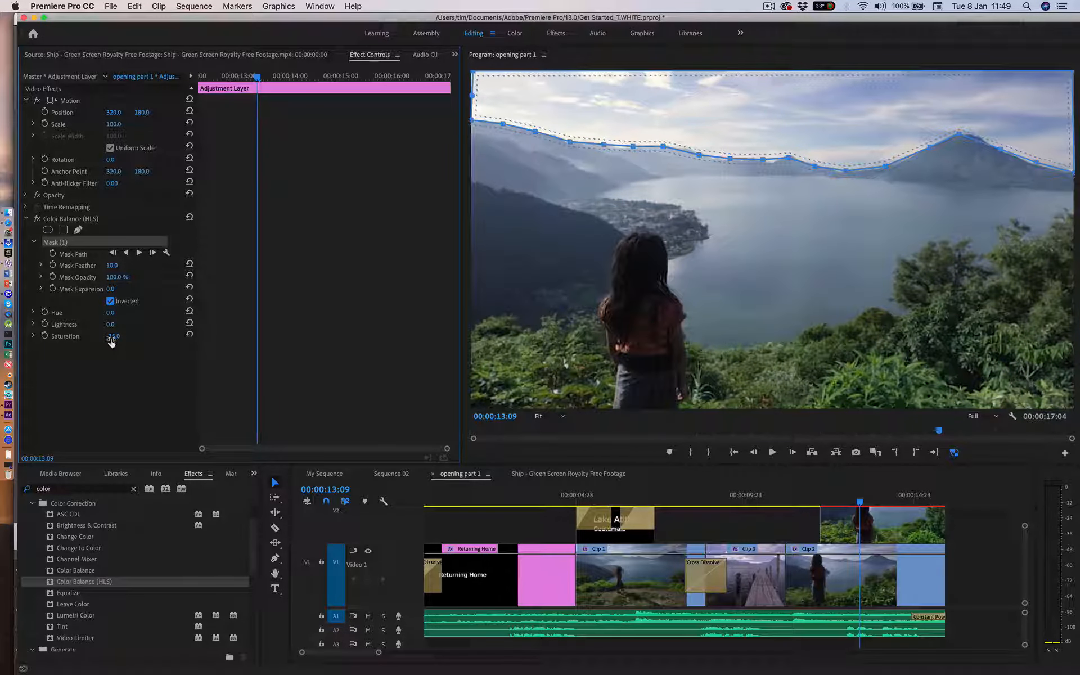
mouse_move(113, 336)
left_mouse_down()
mouse_move(165, 336)
mouse_move(52, 336)
mouse_move(164, 336)
mouse_move(68, 335)
mouse_move(130, 336)
mouse_move(109, 335)
left_mouse_up()
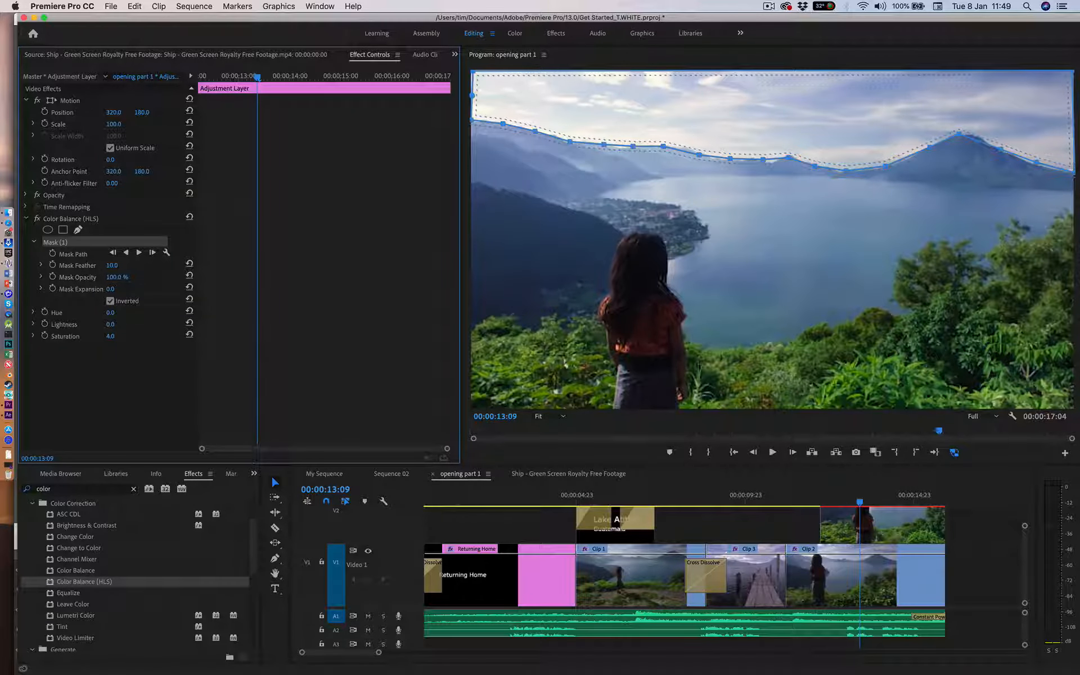
mouse_move(109, 335)
left_mouse_down()
mouse_move(74, 336)
mouse_move(155, 336)
mouse_move(121, 336)
left_mouse_up()
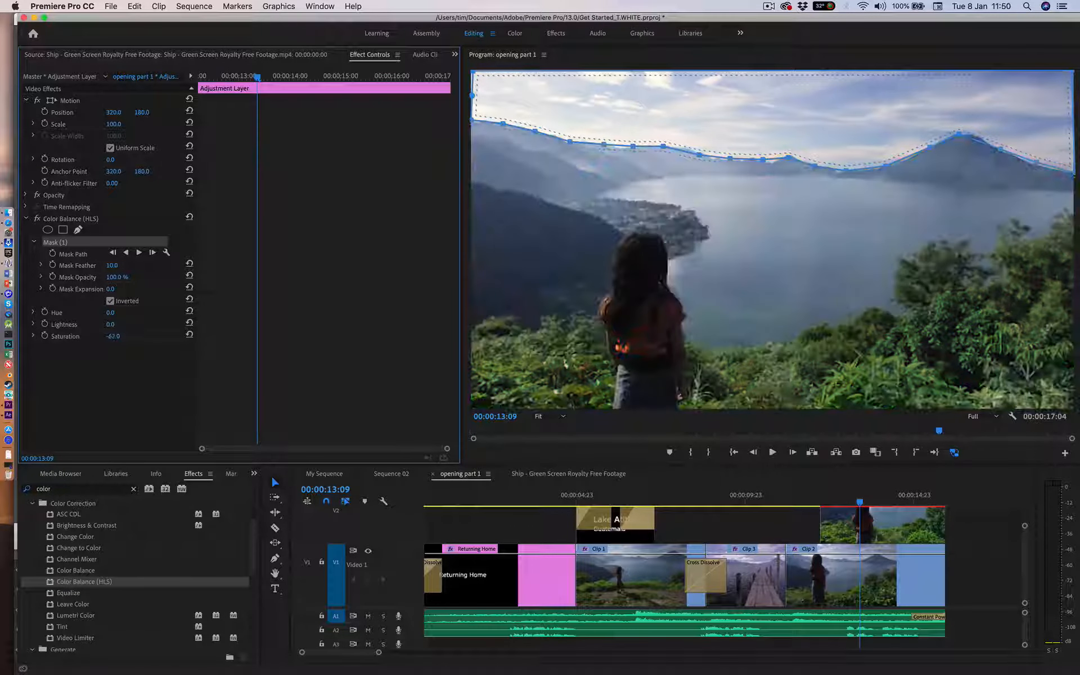
Step: Reset the Color Balance (HLS) saturation to 0 and turn off the sky mask's inversion
left_click(115, 337)
type("0")
key("Return")
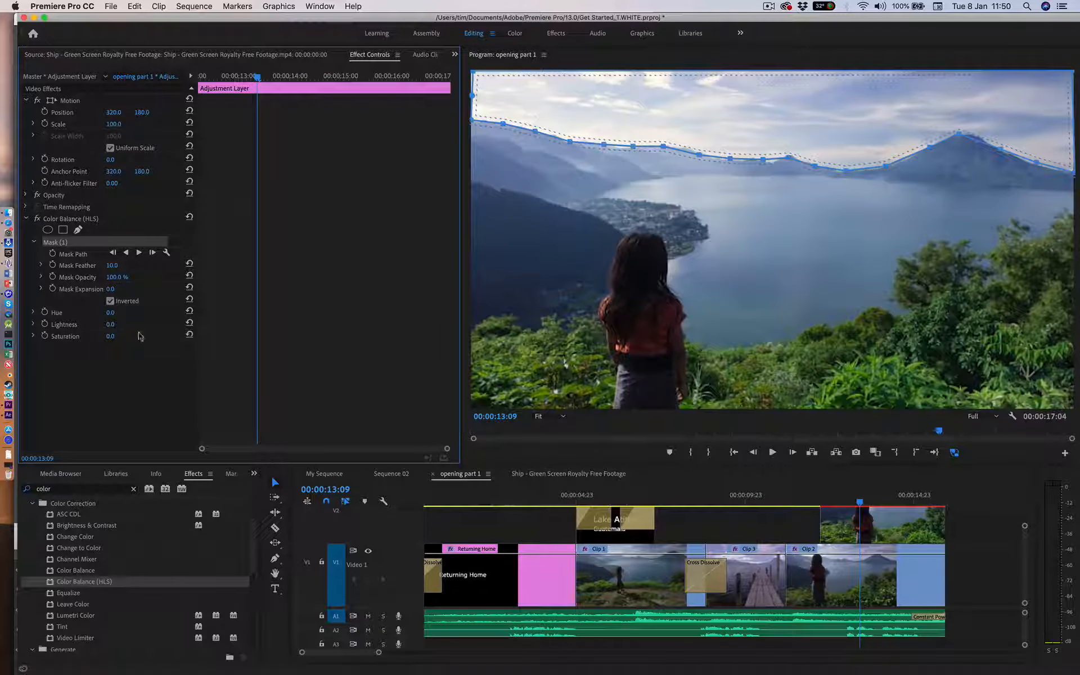
left_click(110, 300)
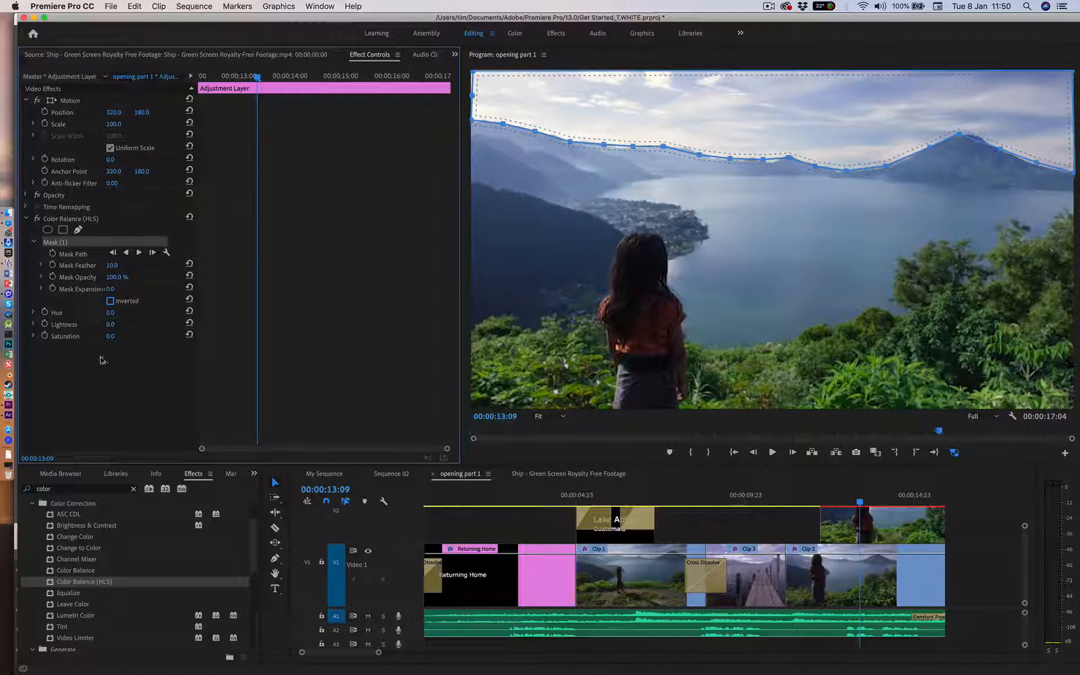
Step: Raise the saturation inside the sky mask to 94 and set its feather first to 125 and finally to 57
left_click_drag(109, 338, 120, 375)
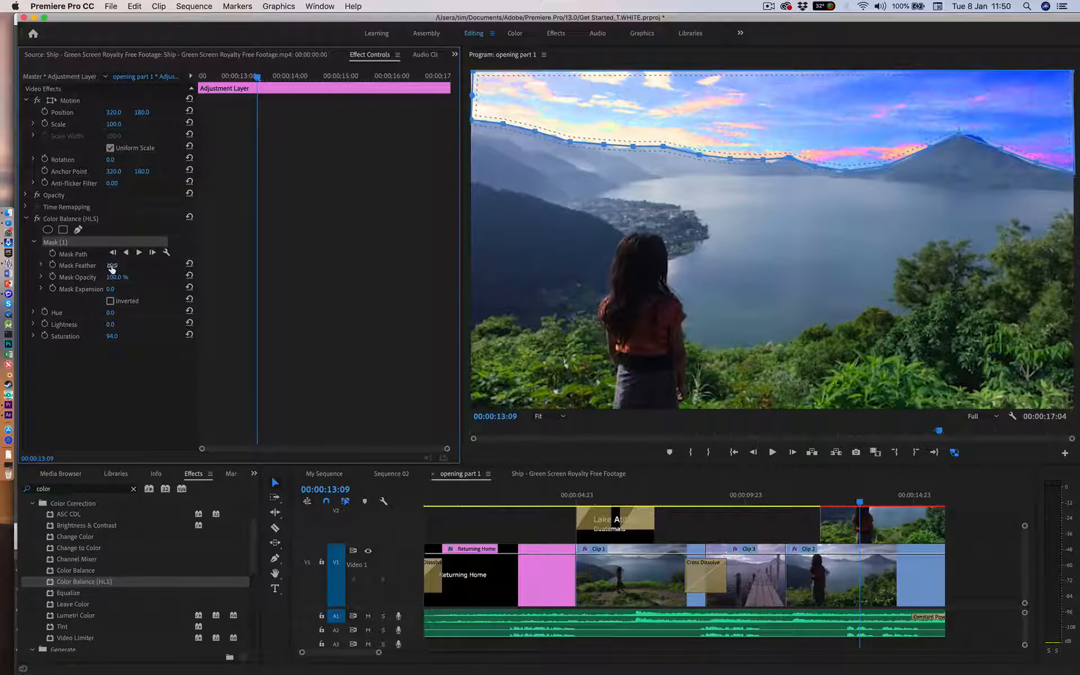
mouse_move(112, 268)
left_mouse_down()
mouse_move(147, 268)
mouse_move(111, 265)
left_mouse_up()
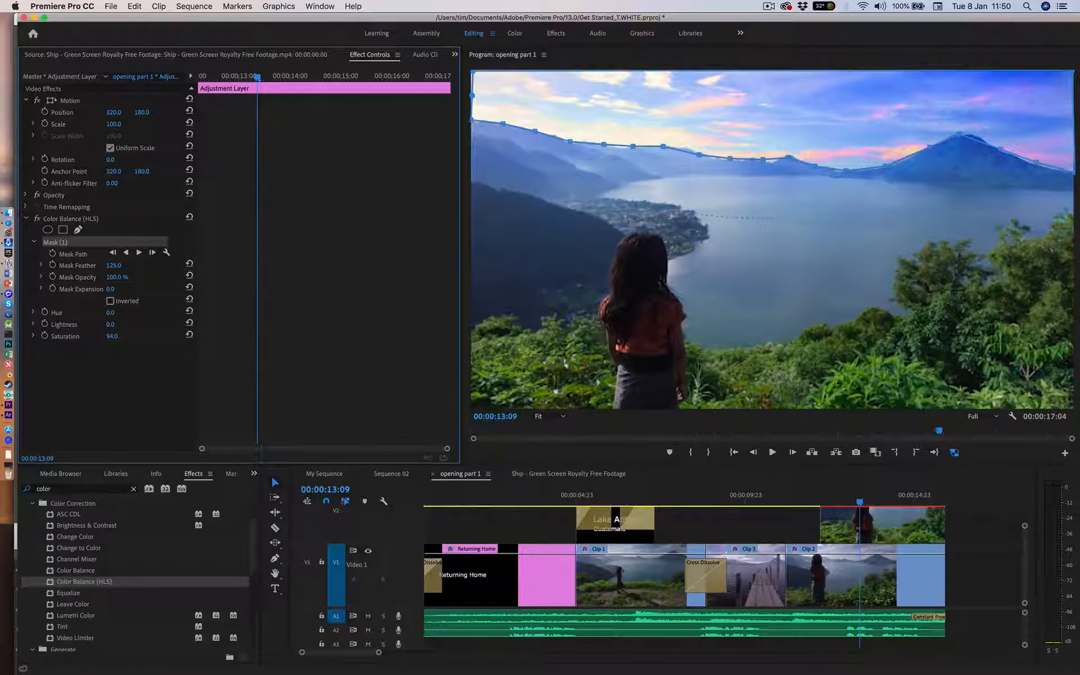
mouse_move(113, 265)
left_mouse_down()
mouse_move(137, 265)
mouse_move(107, 265)
left_mouse_up()
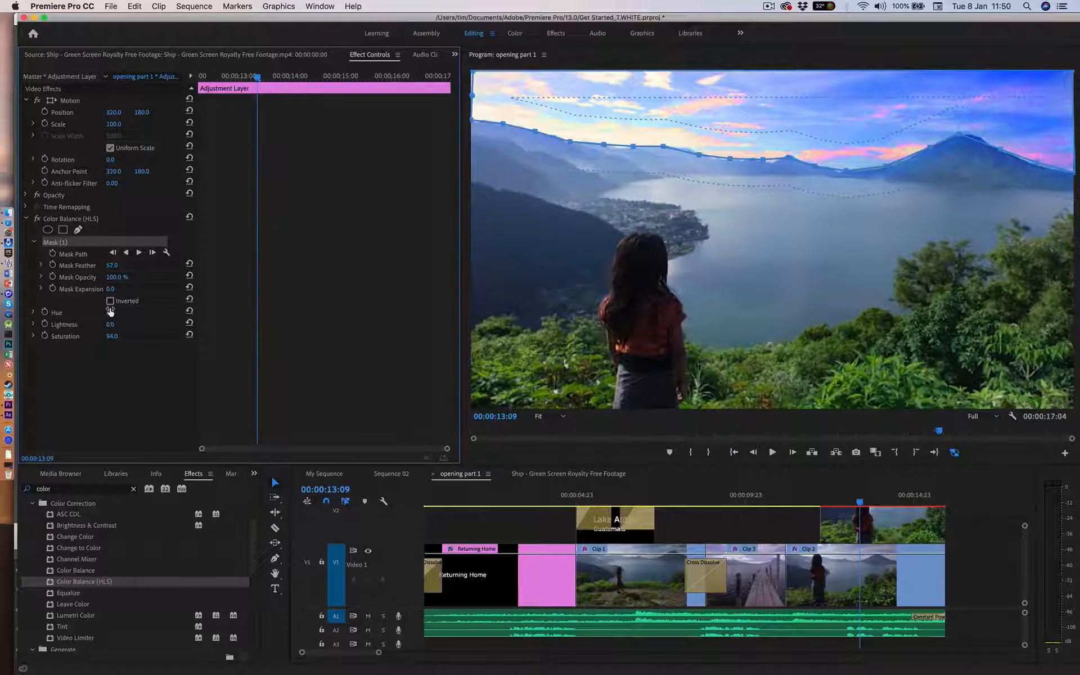
Step: Try a mask opacity of 0% on the sky mask, undo it and keep the opacity at 100%
type("0")
key("Return")
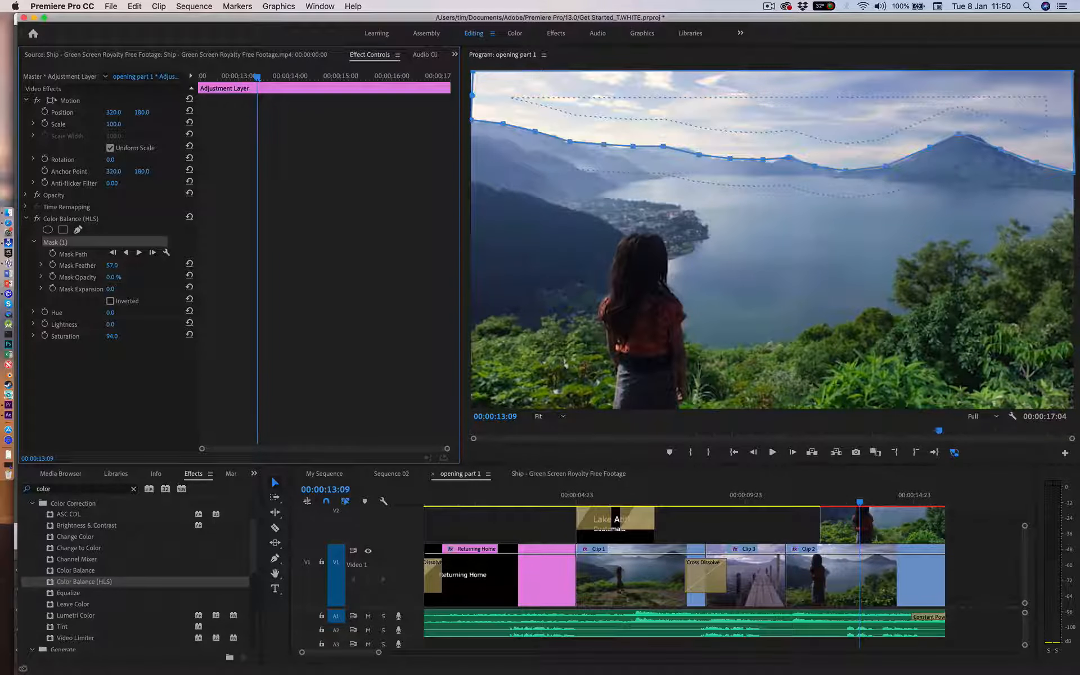
key("super+z")
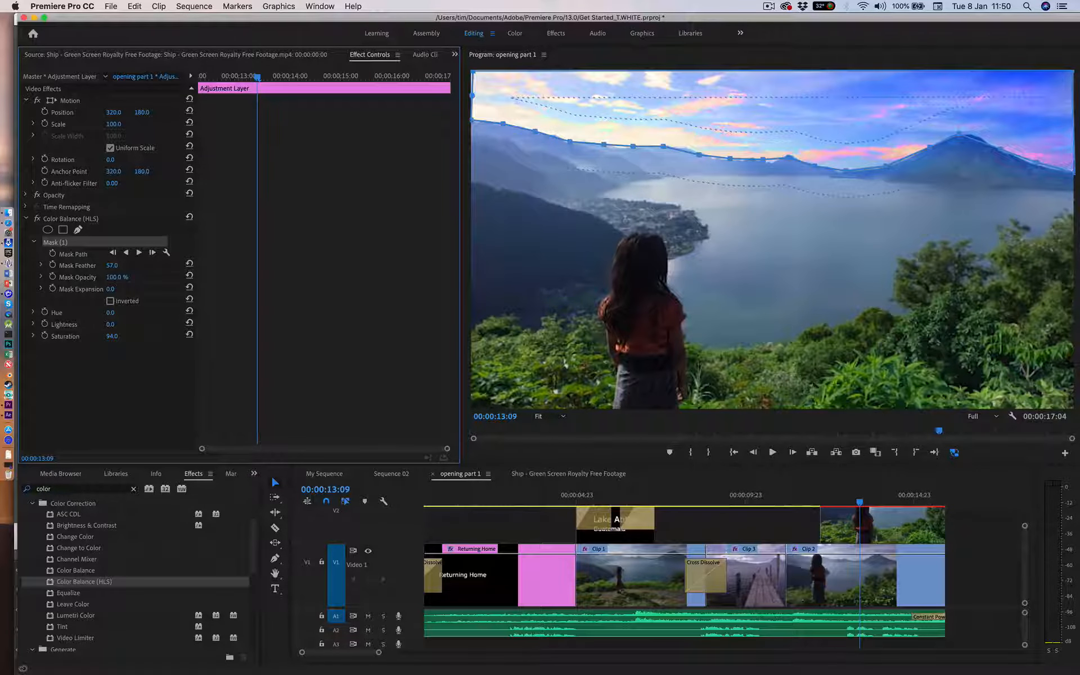
mouse_move(117, 277)
left_mouse_down()
mouse_move(73, 278)
mouse_move(122, 277)
left_mouse_up()
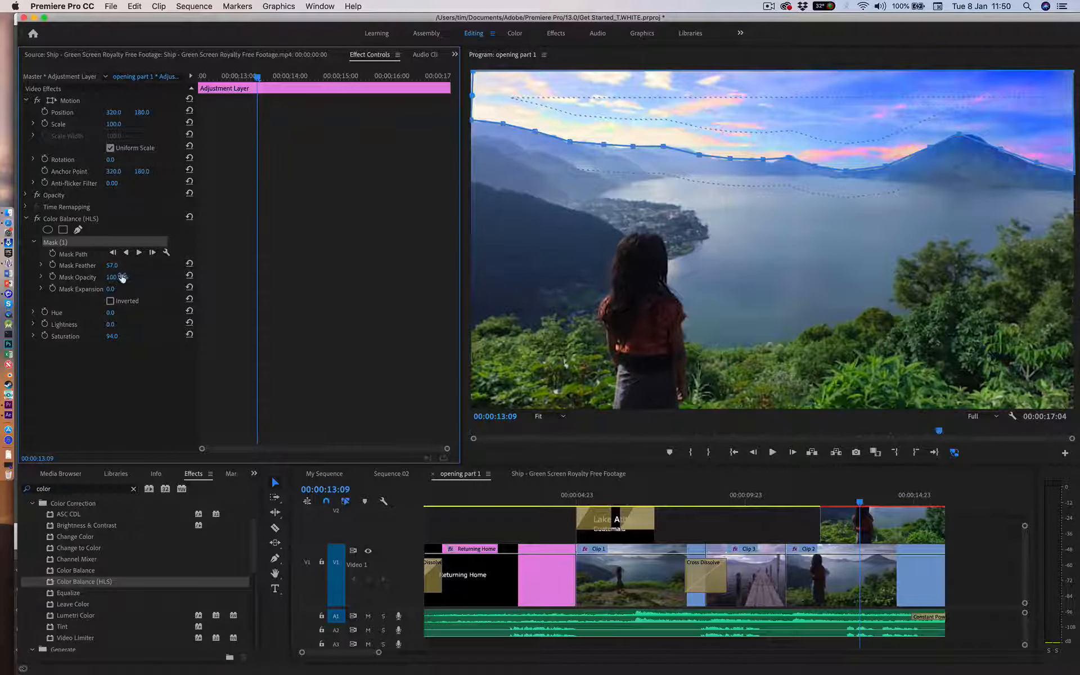